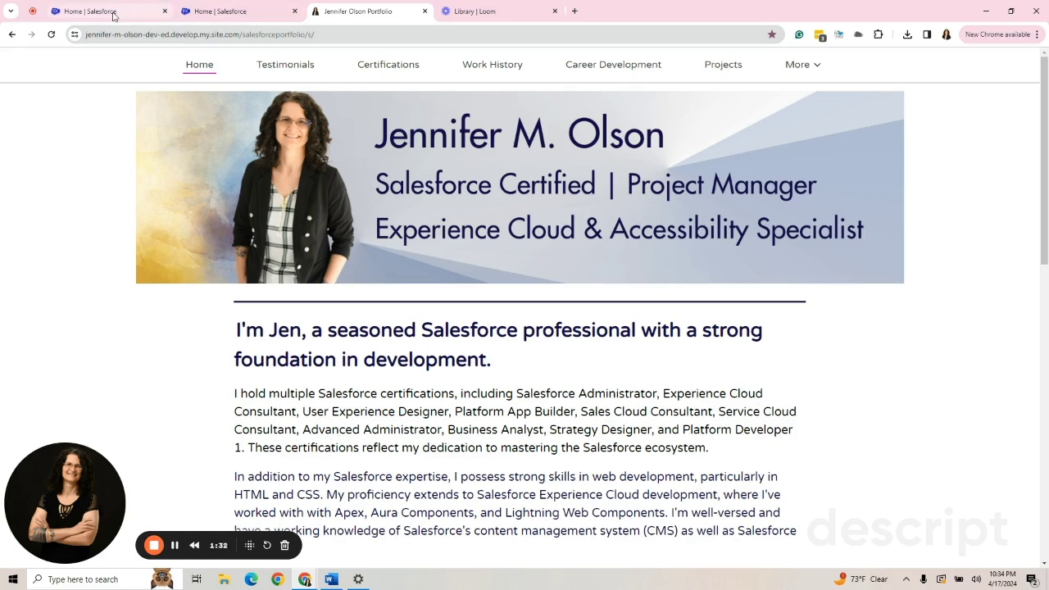
Open the org's Setup, search it for "digi" and open the Digital Experiences settings
left_click(113, 16)
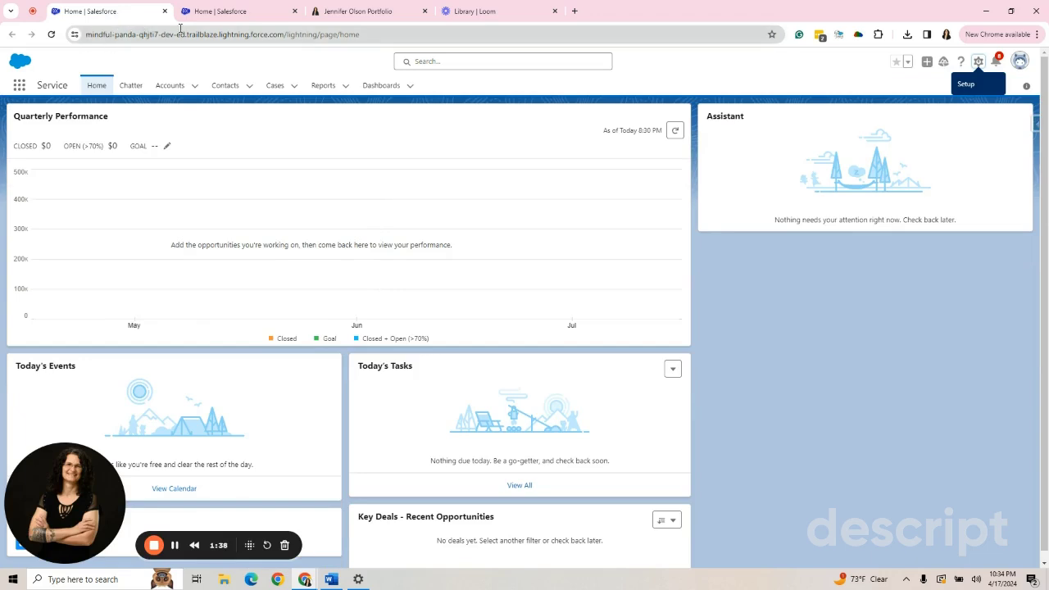
left_click(980, 62)
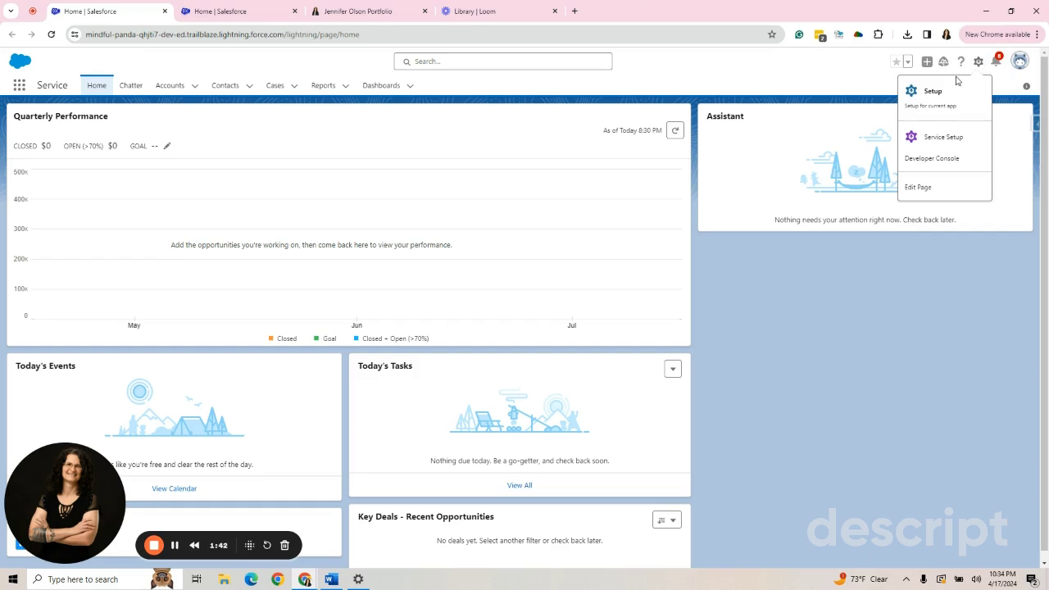
left_click(243, 14)
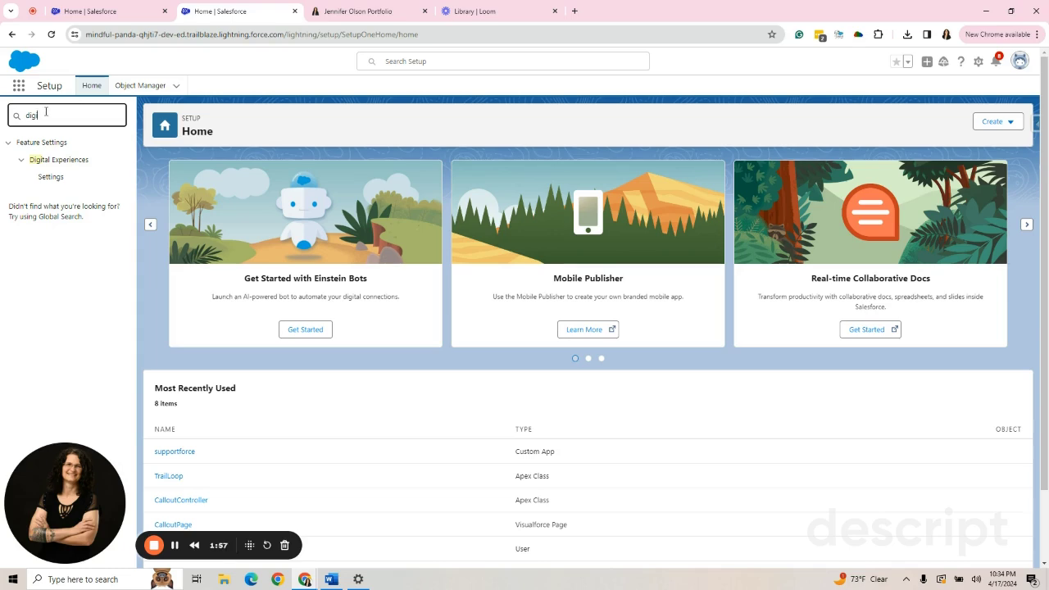
left_click(52, 177)
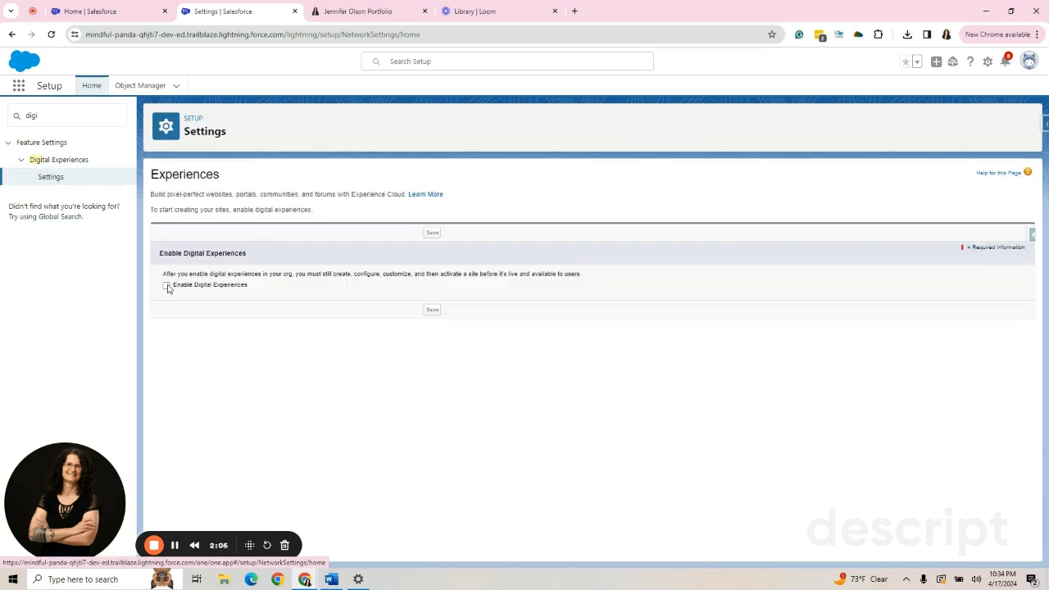
Enable Digital Experiences, save the setting and confirm registering the domain name
left_click(167, 287)
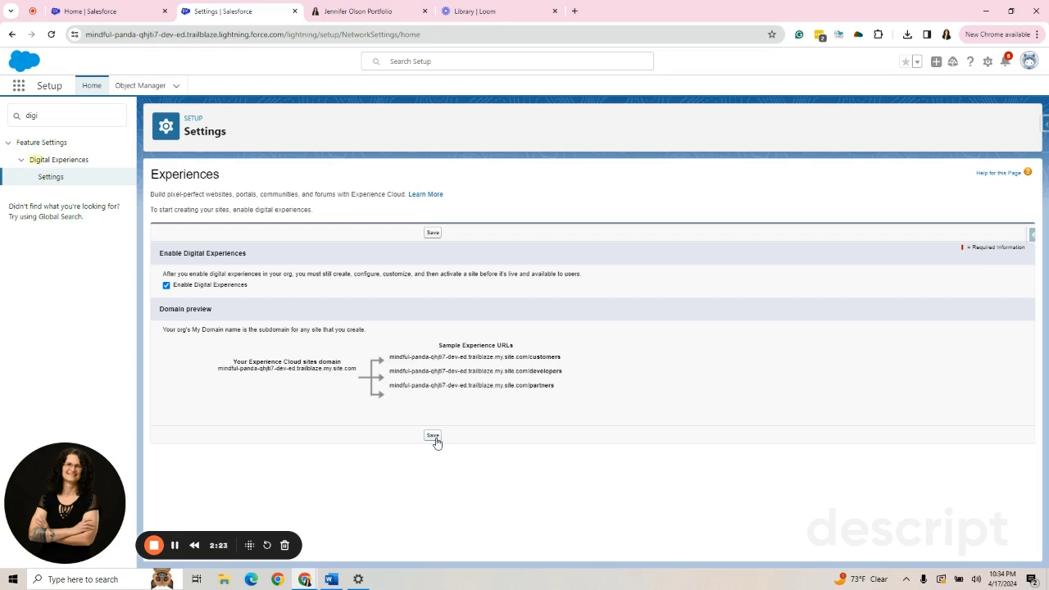
left_click(361, 12)
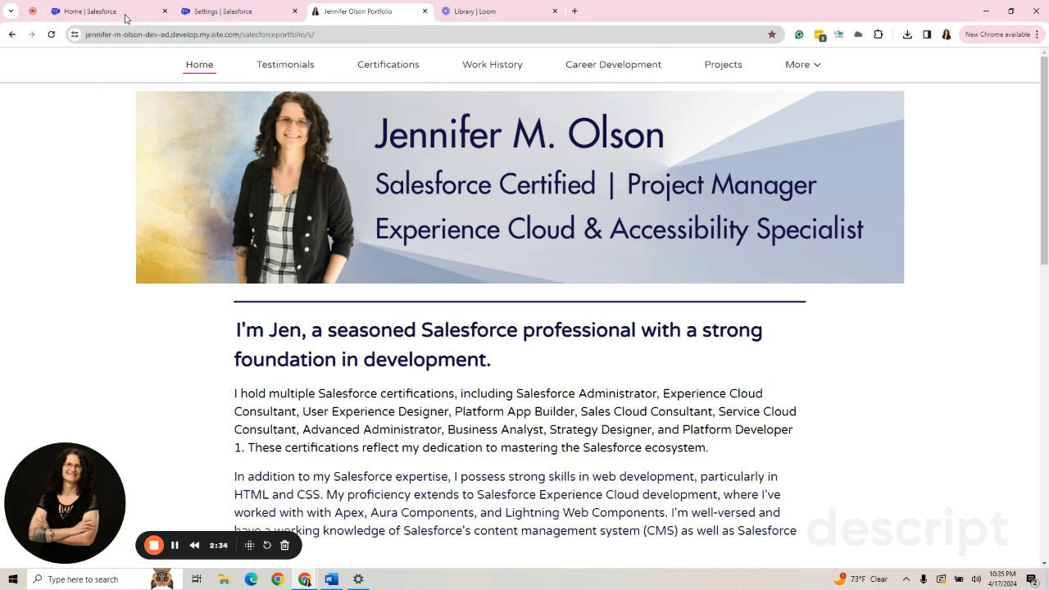
left_click(206, 13)
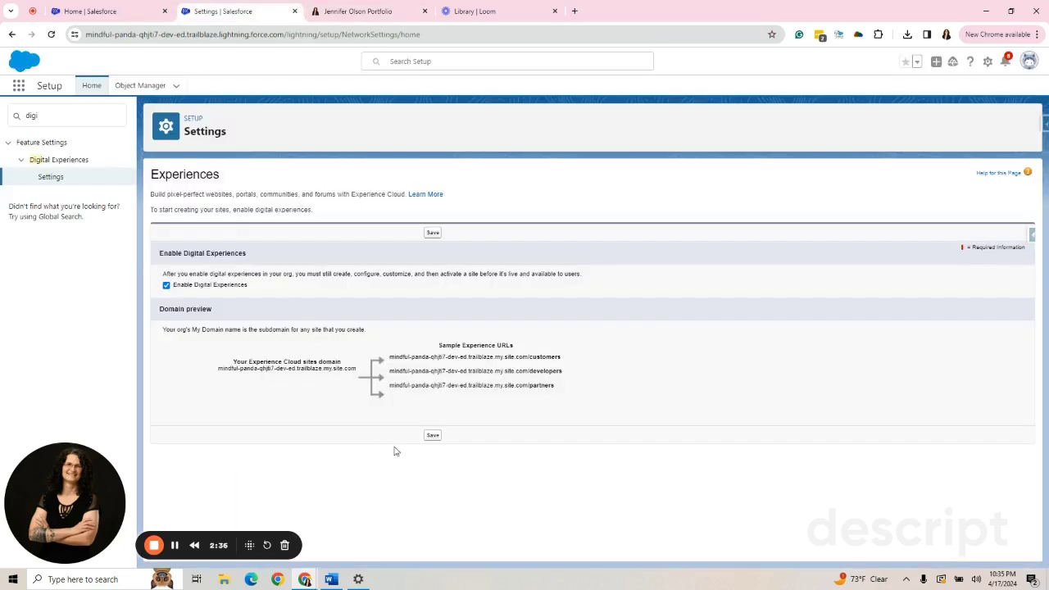
left_click(432, 436)
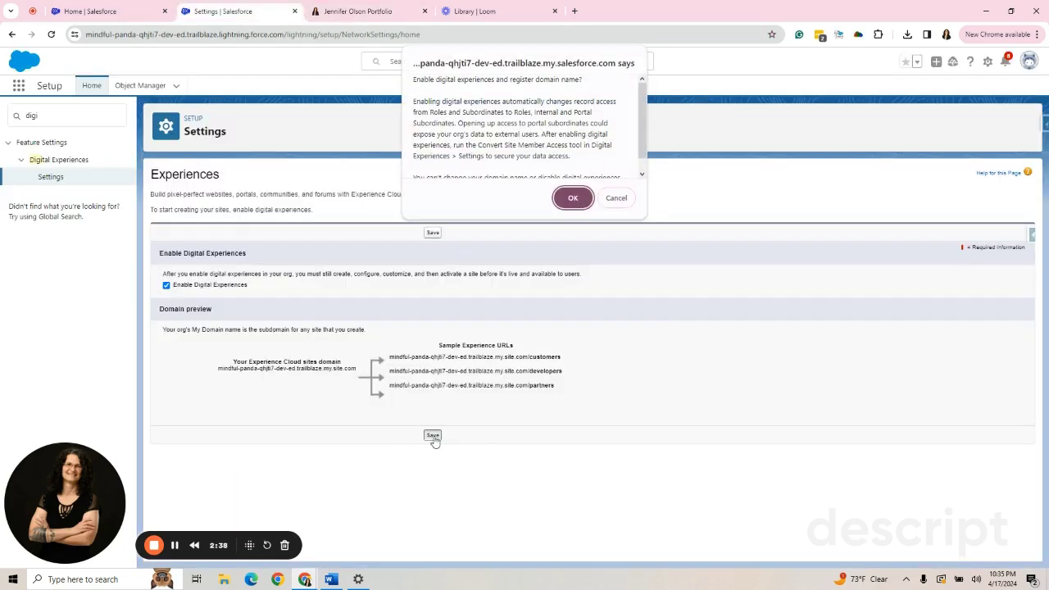
left_click(573, 199)
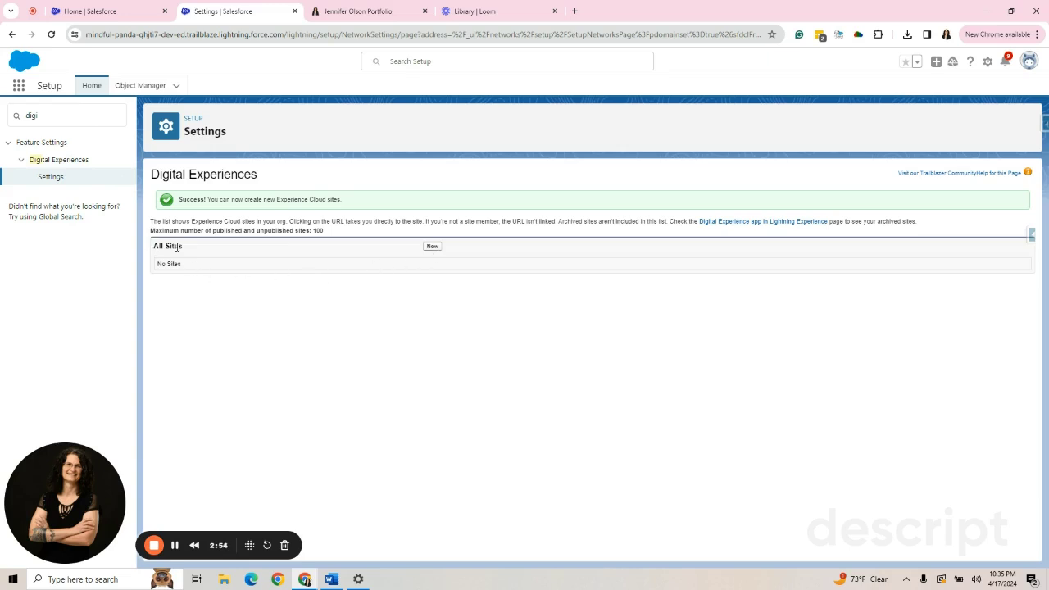
Search Setup for "digit" again and review the Digital Experiences general settings
left_click(65, 118)
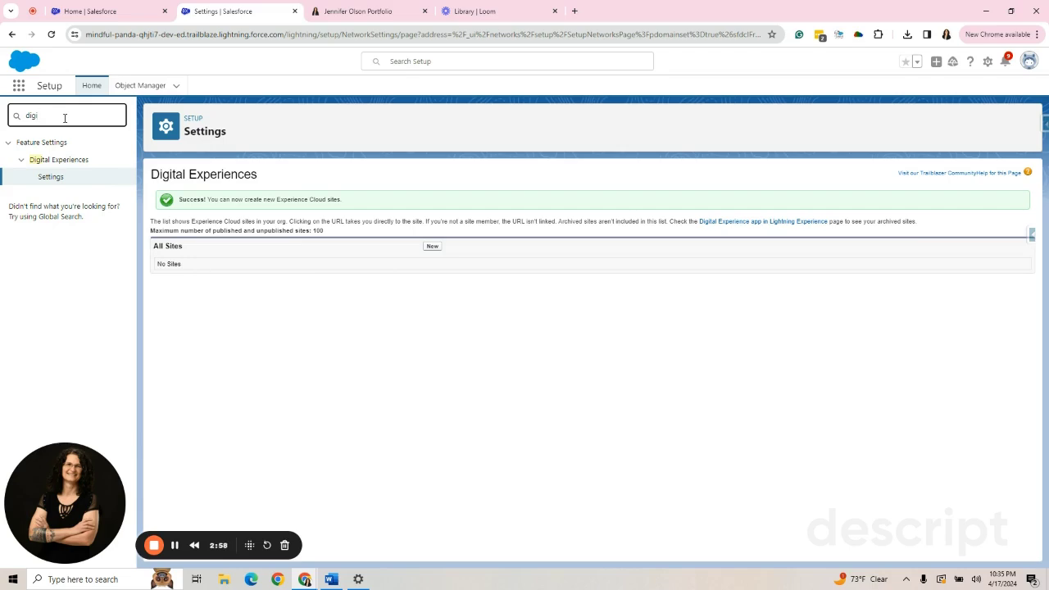
left_click(121, 86)
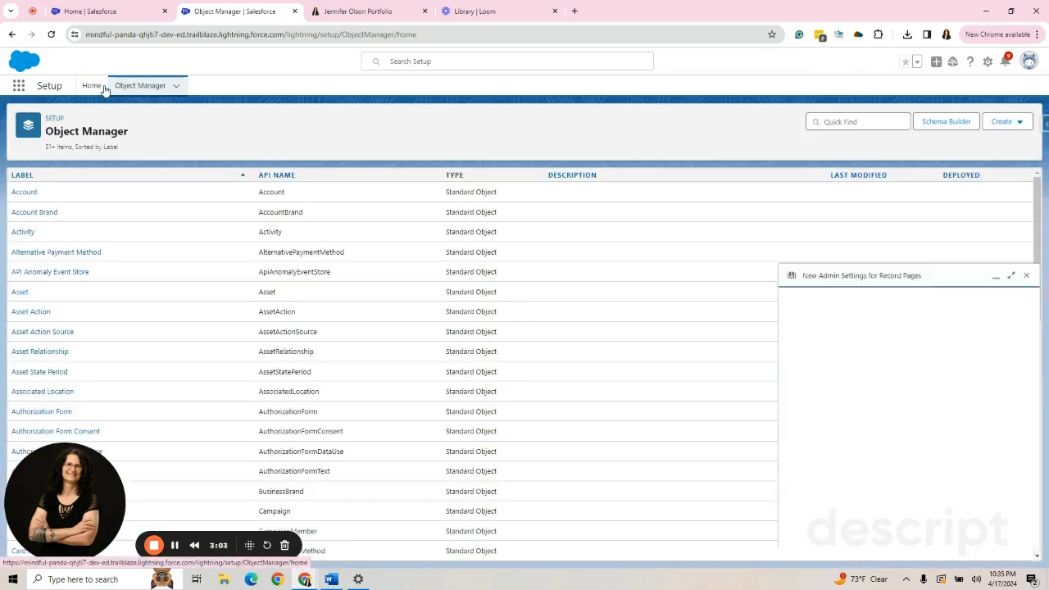
left_click(95, 88)
left_click(33, 116)
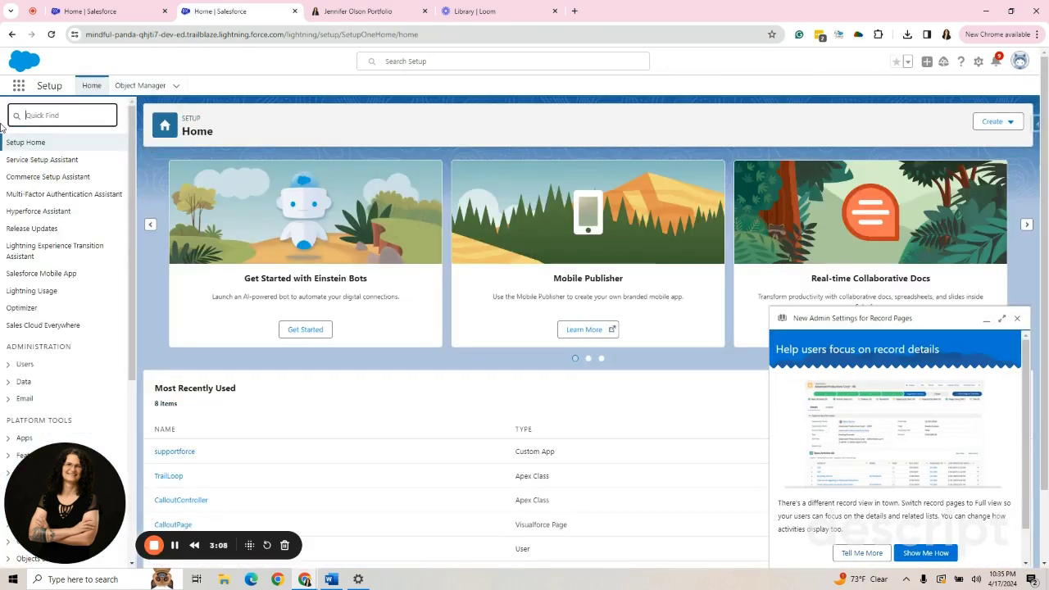
type("digit")
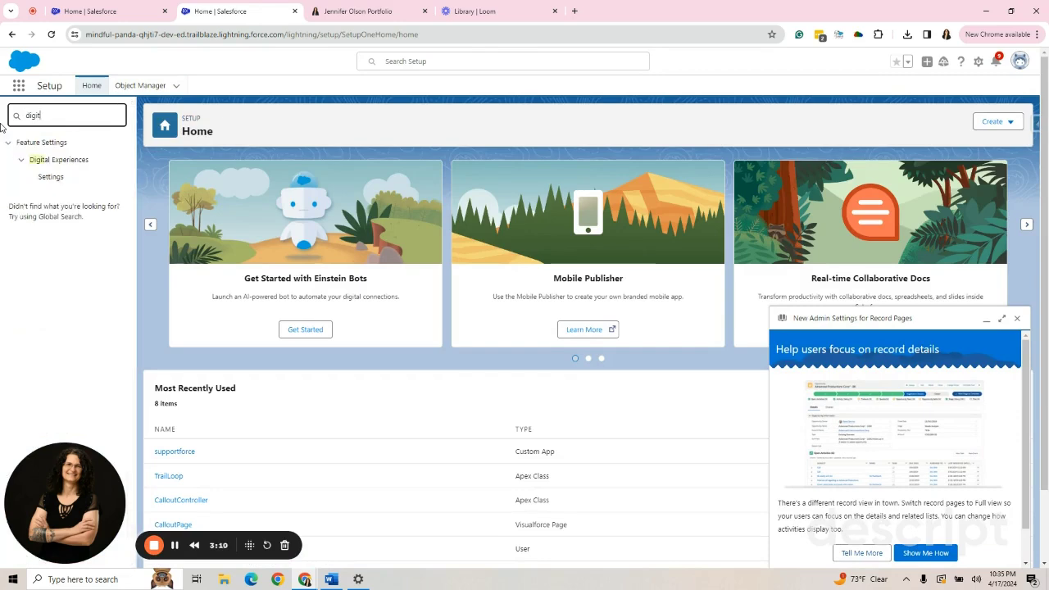
left_click(50, 179)
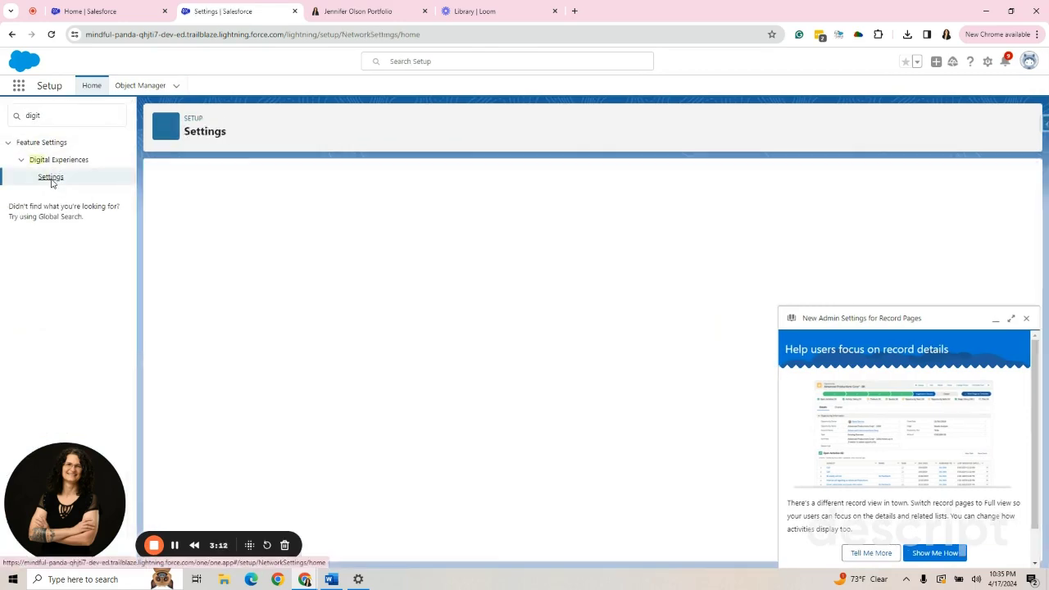
left_click(1025, 317)
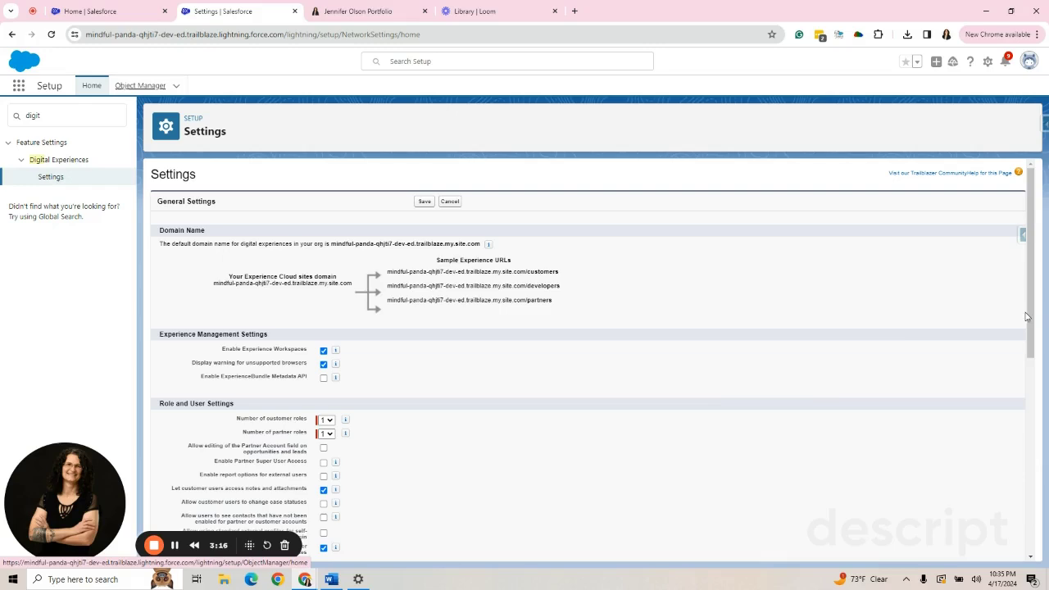
scroll(715, 388, "down", 10)
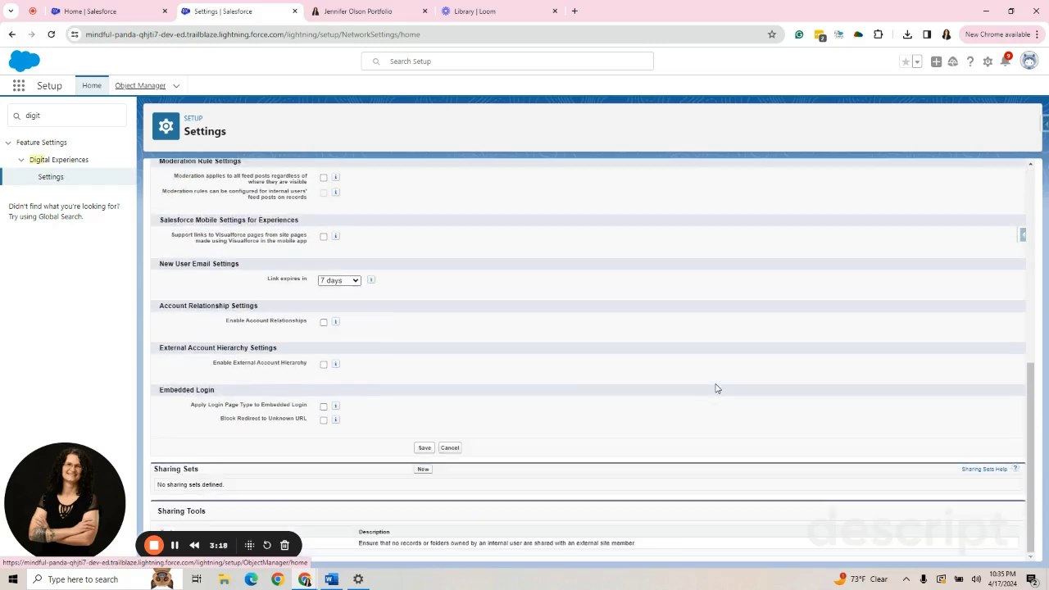
scroll(715, 388, "up", 10)
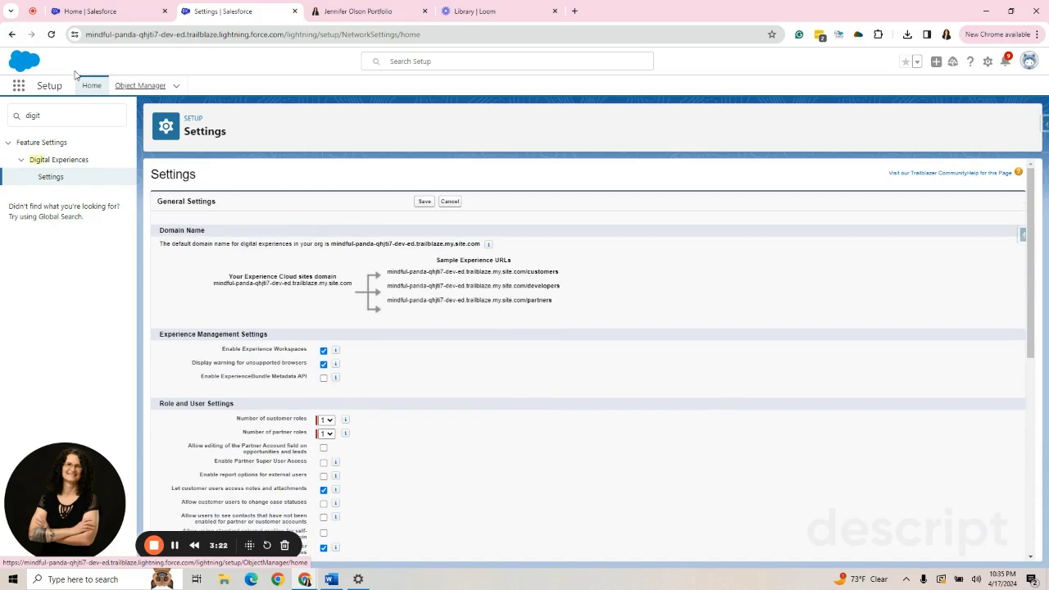
Reload Setup, search it for "digital" and open the All Sites page under Digital Experiences
left_click(47, 116)
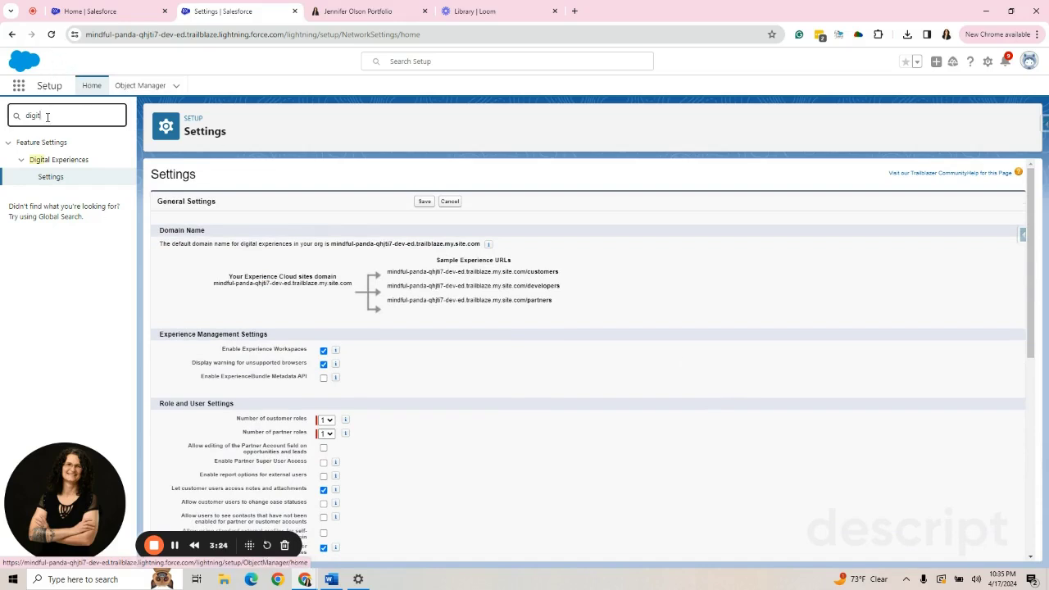
left_click(51, 36)
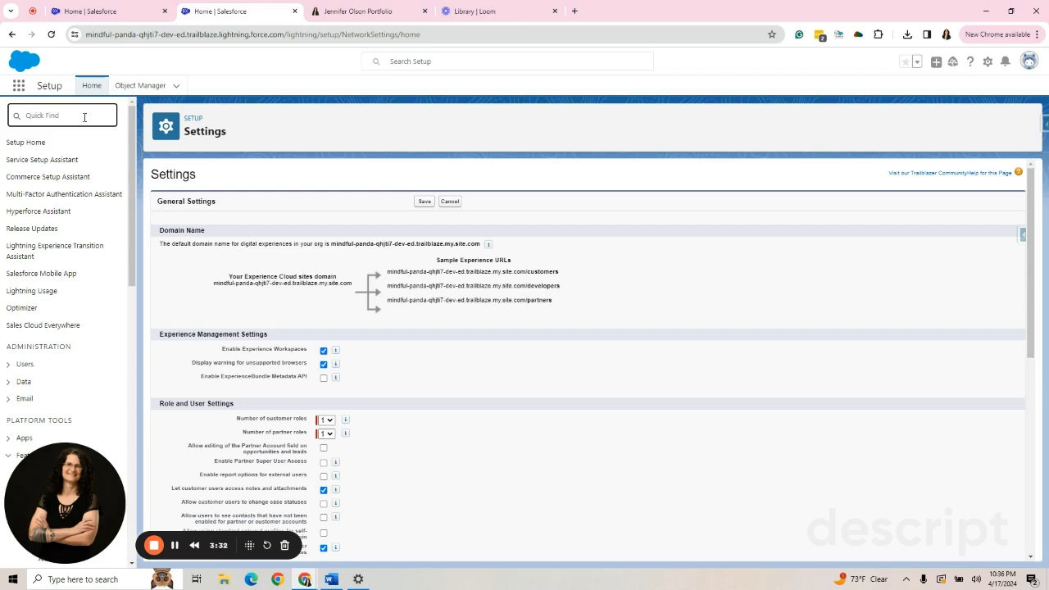
left_click(82, 115)
type("digital")
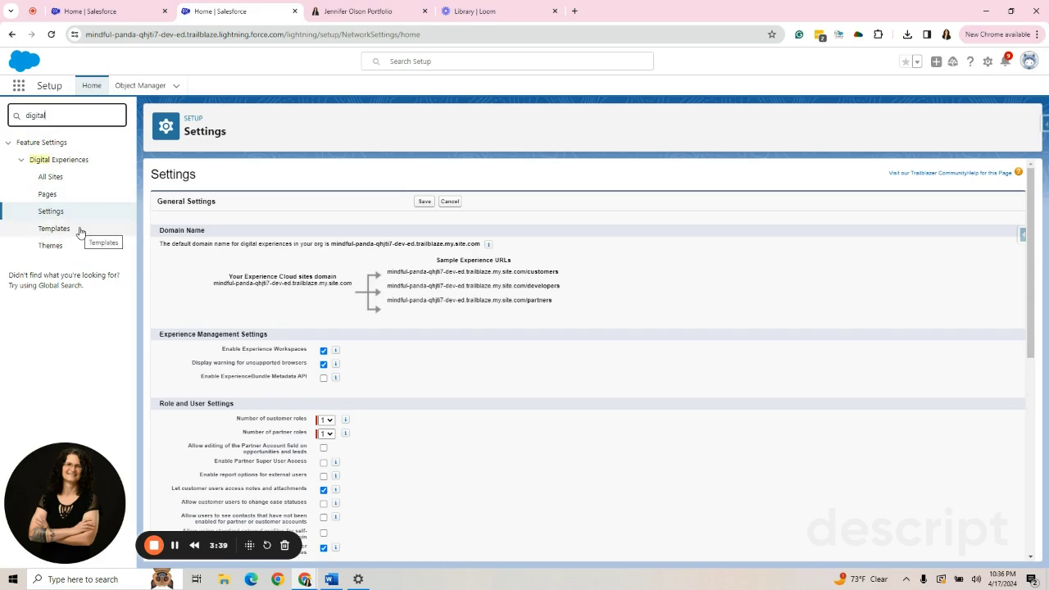
left_click(52, 177)
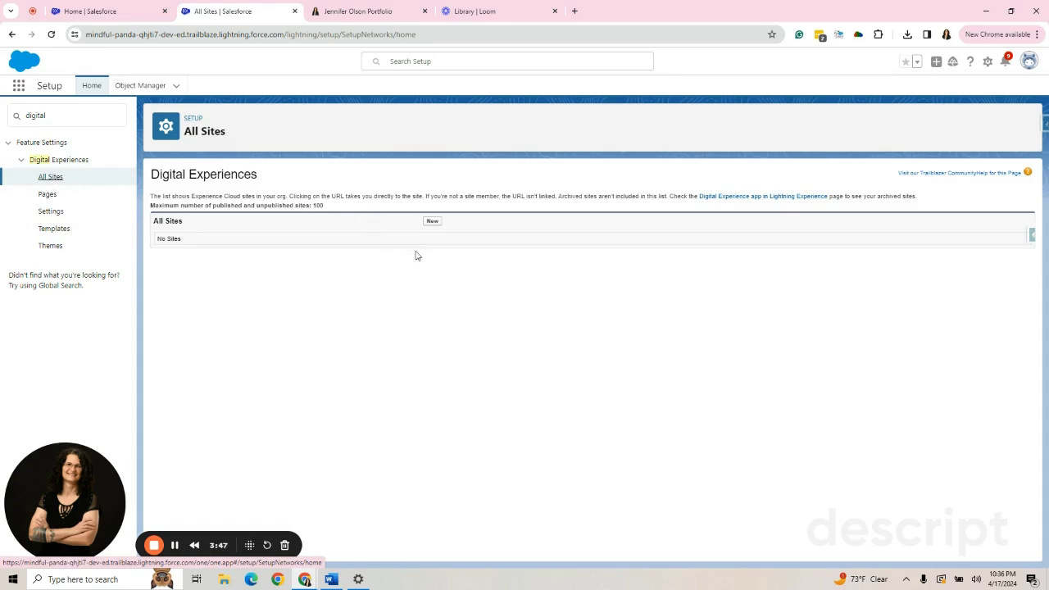
Start a new Experience Cloud site and select the Customer Service template
left_click(431, 222)
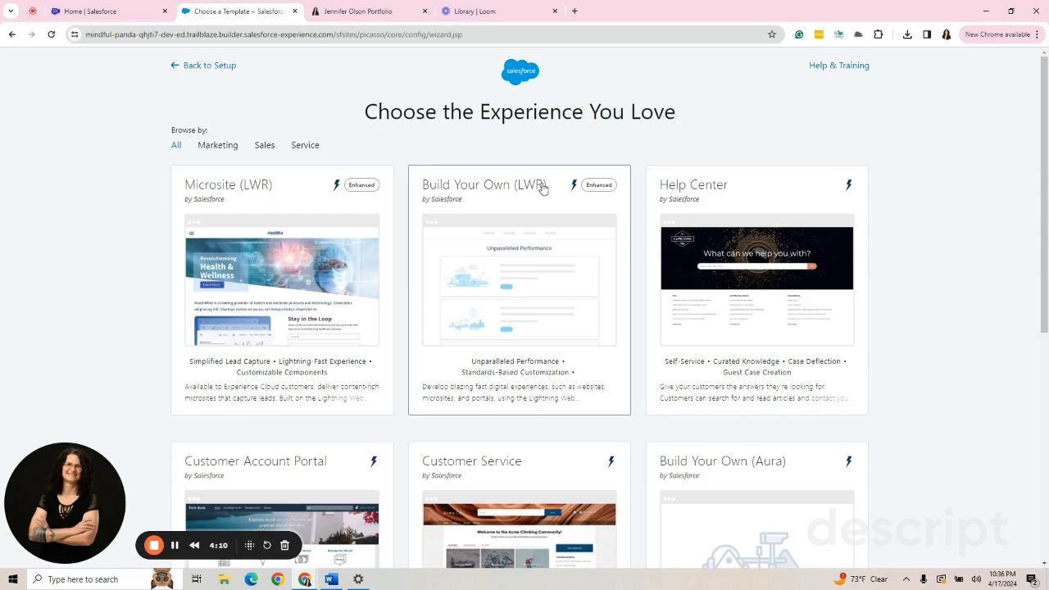
scroll(560, 379, "down", 5)
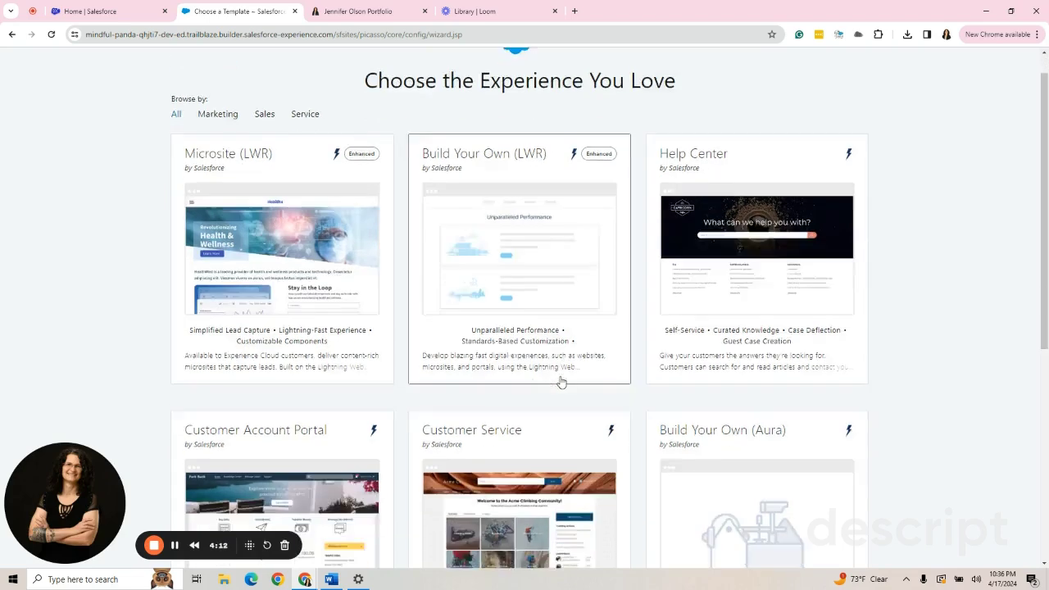
scroll(561, 382, "up", 3)
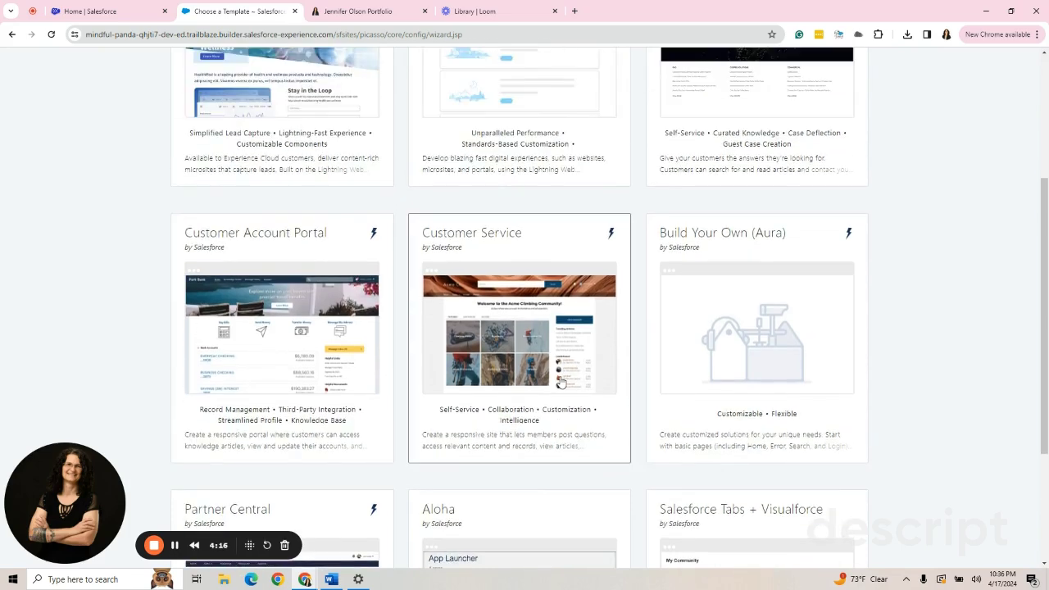
left_click(472, 242)
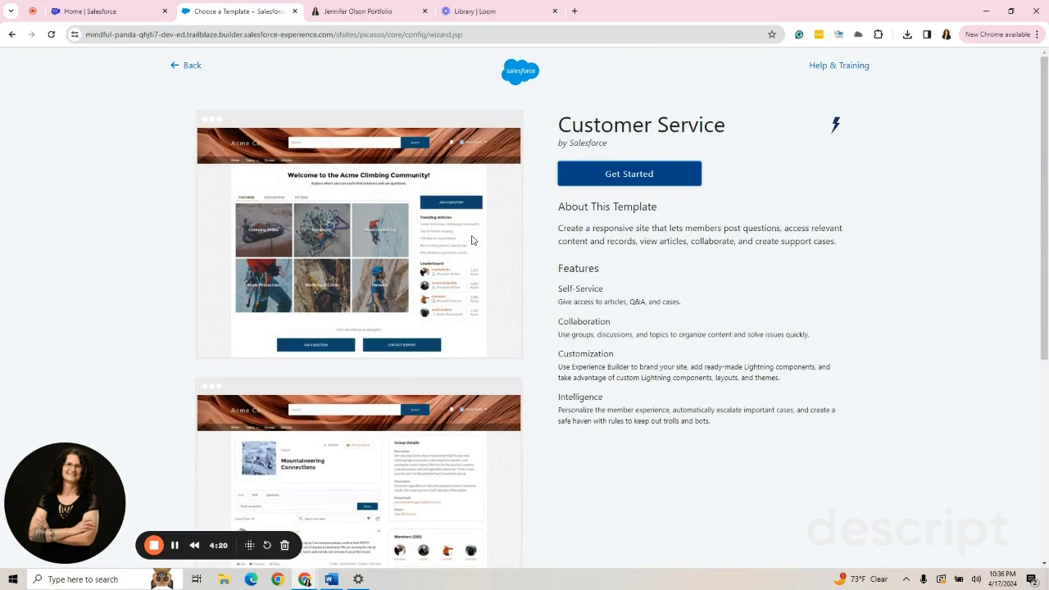
Get started with the Customer Service template and name the site Trailhead Playground
left_click(637, 173)
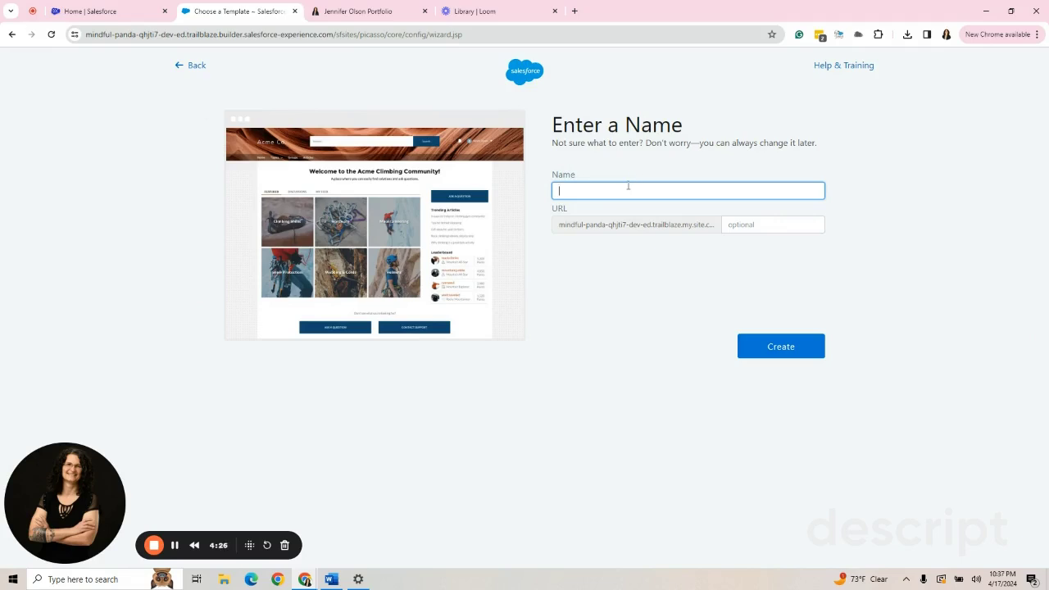
type("Trailhead")
type(" Playground")
left_click(762, 223)
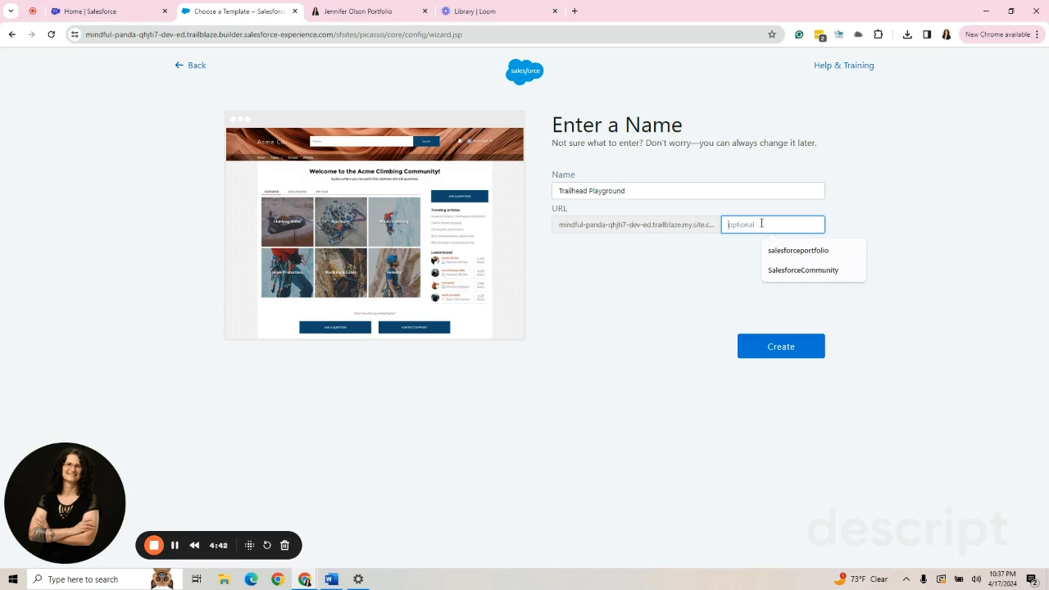
left_click(799, 273)
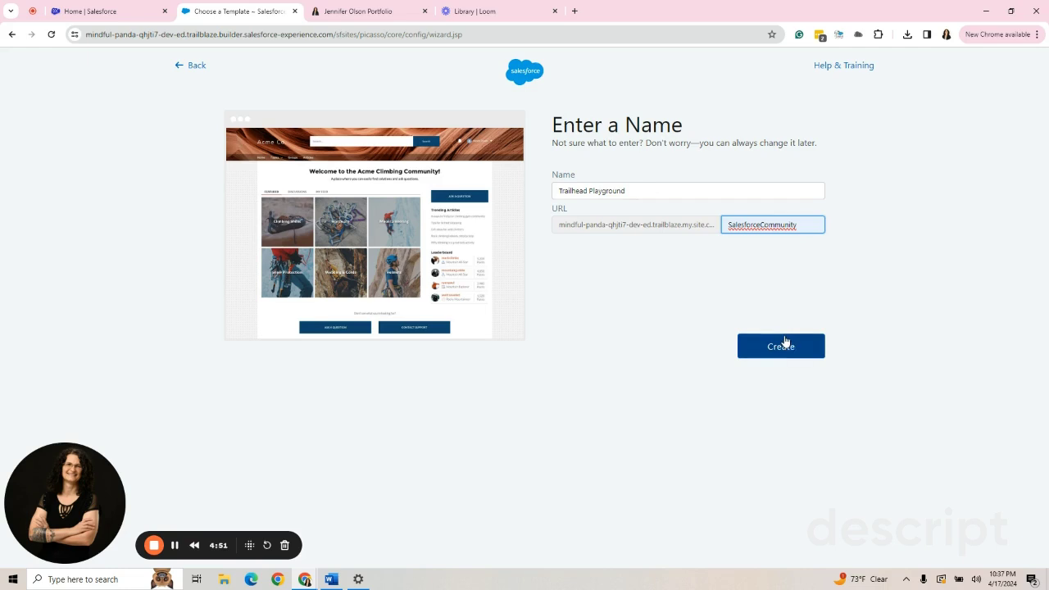
left_click_drag(818, 219, 724, 230)
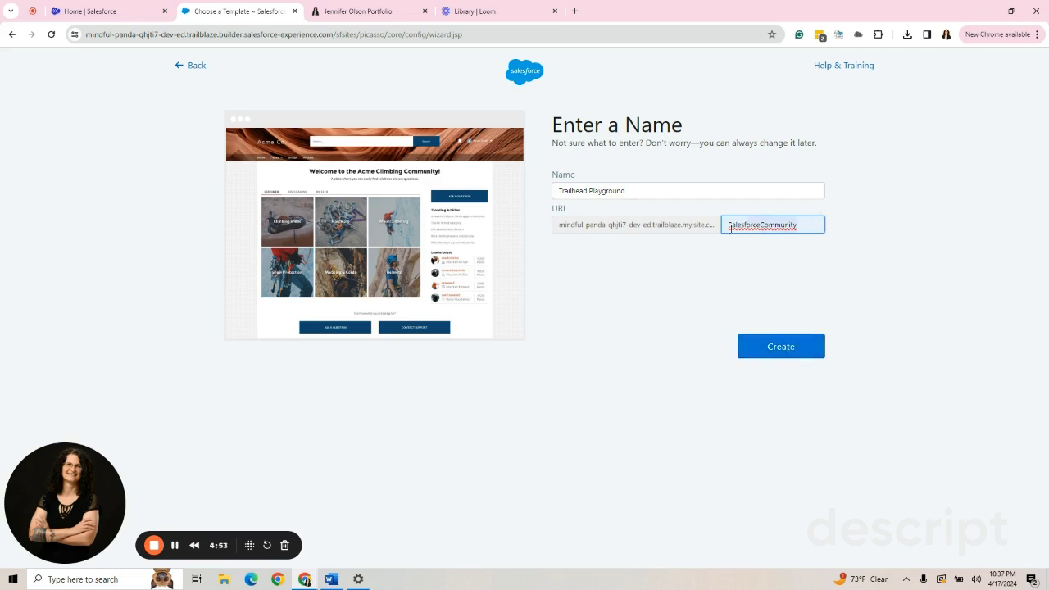
key("BackSpace")
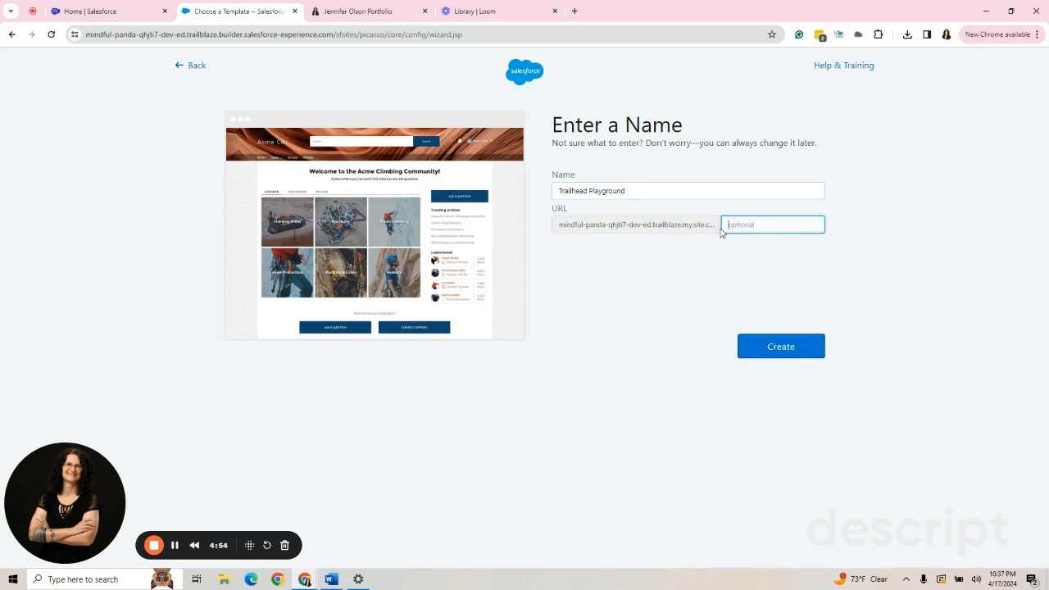
Create the site with no URL suffix and open it in Experience Builder, dismissing the welcome tour
left_click(784, 354)
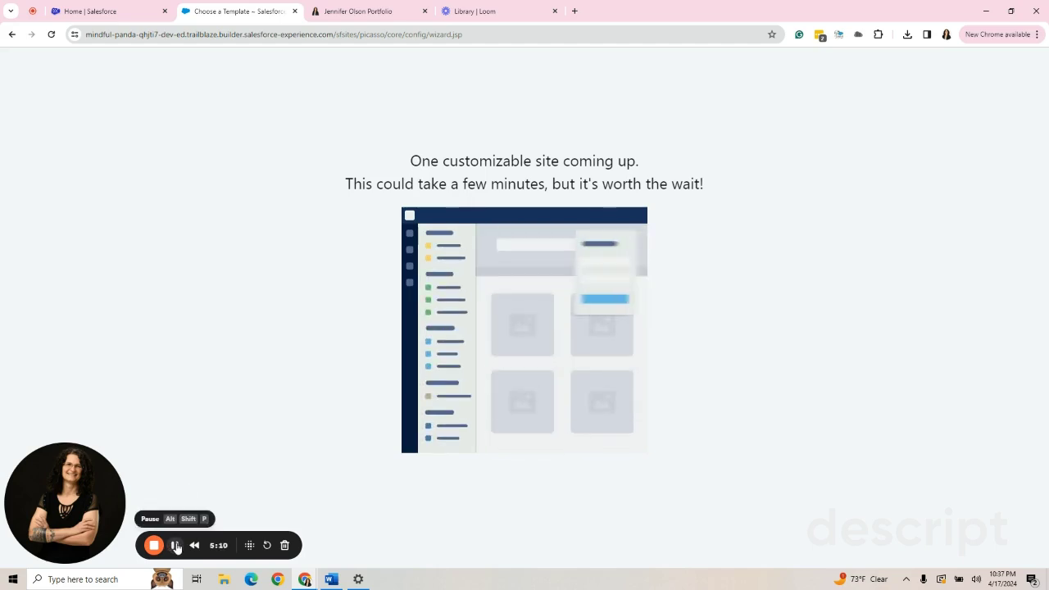
left_click(175, 545)
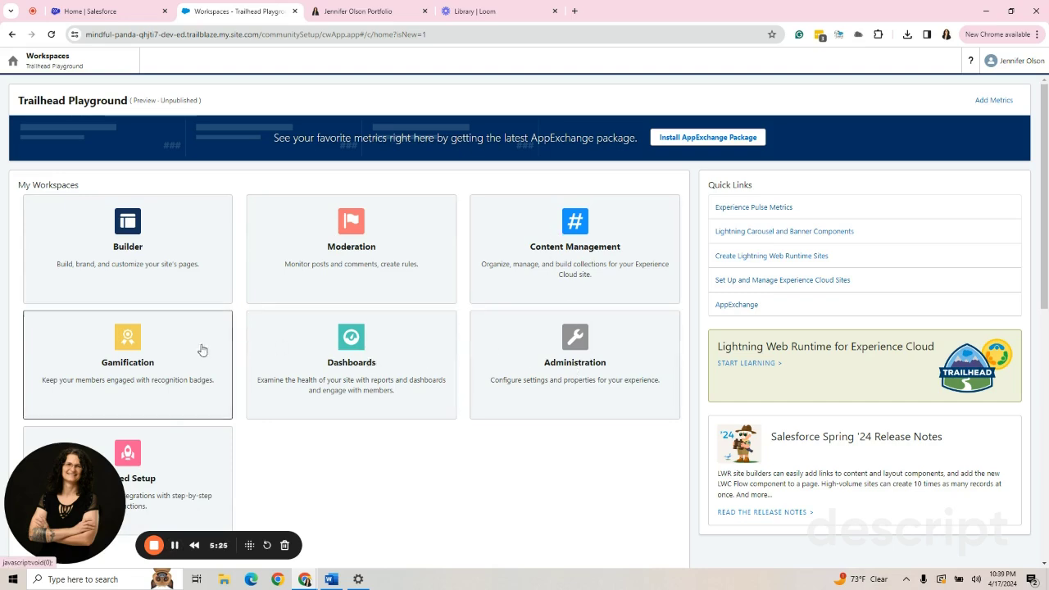
left_click_drag(63, 495, 387, 496)
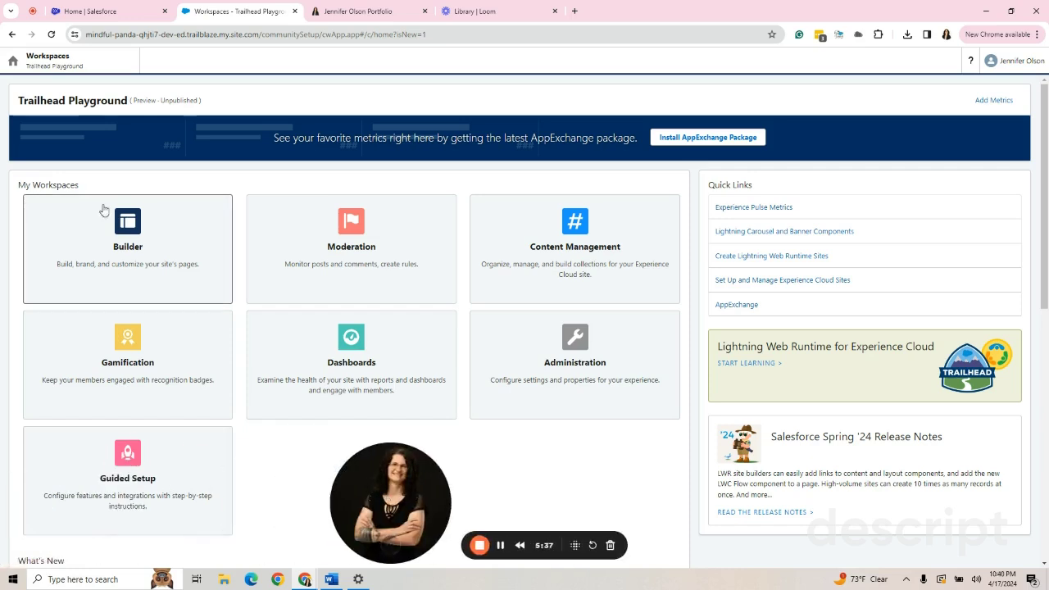
left_click(124, 234)
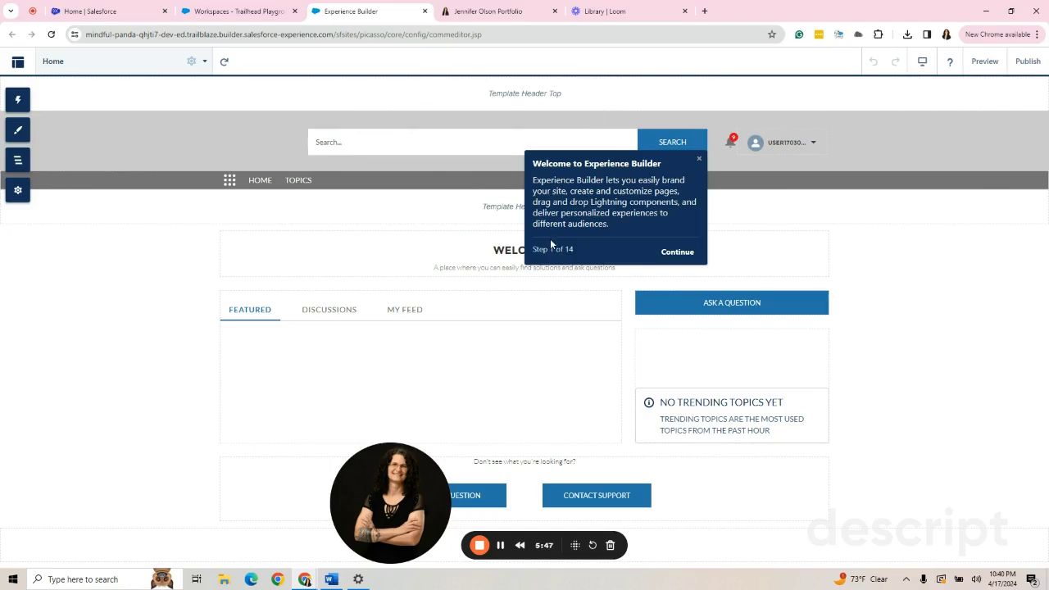
left_click_drag(550, 249, 684, 254)
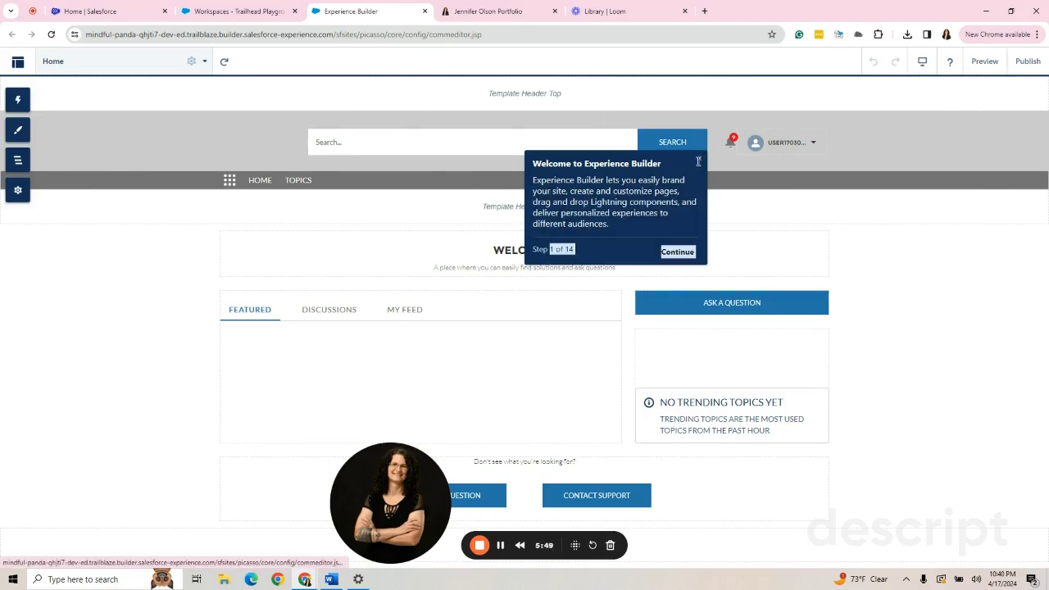
left_click(699, 163)
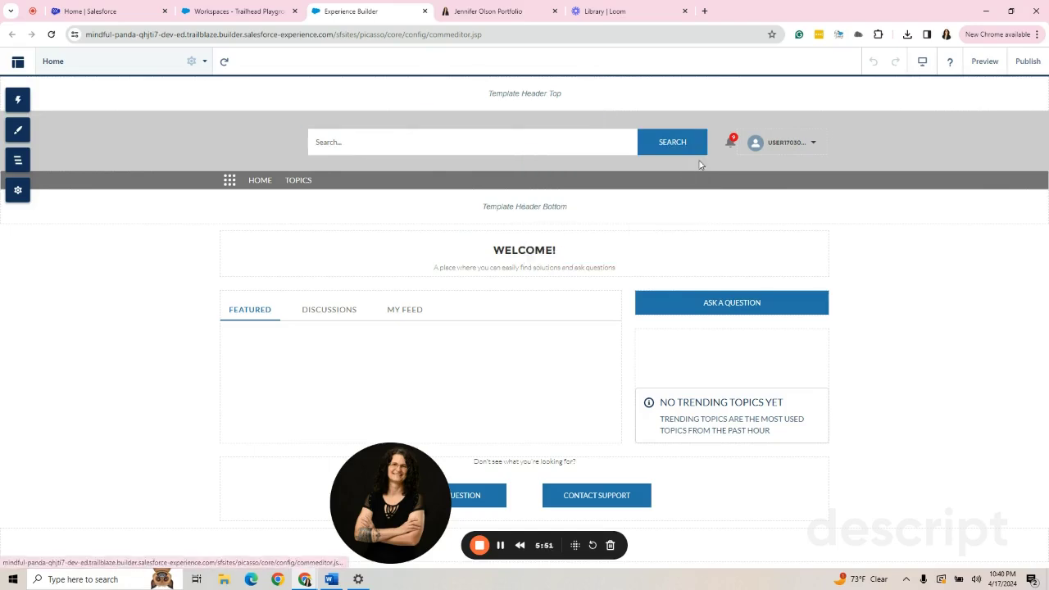
left_click_drag(383, 448, 87, 443)
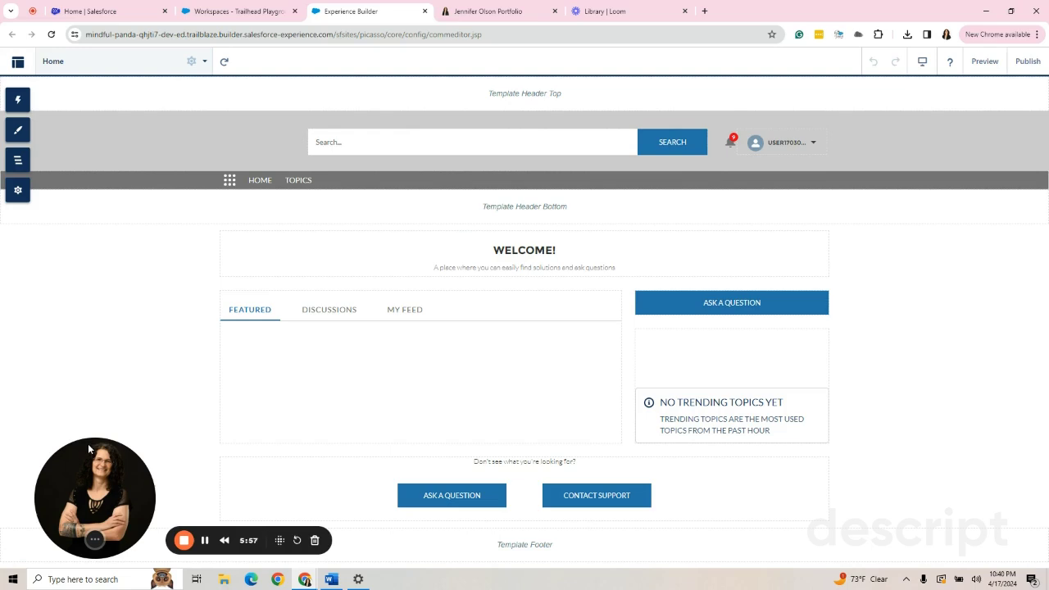
left_click(468, 18)
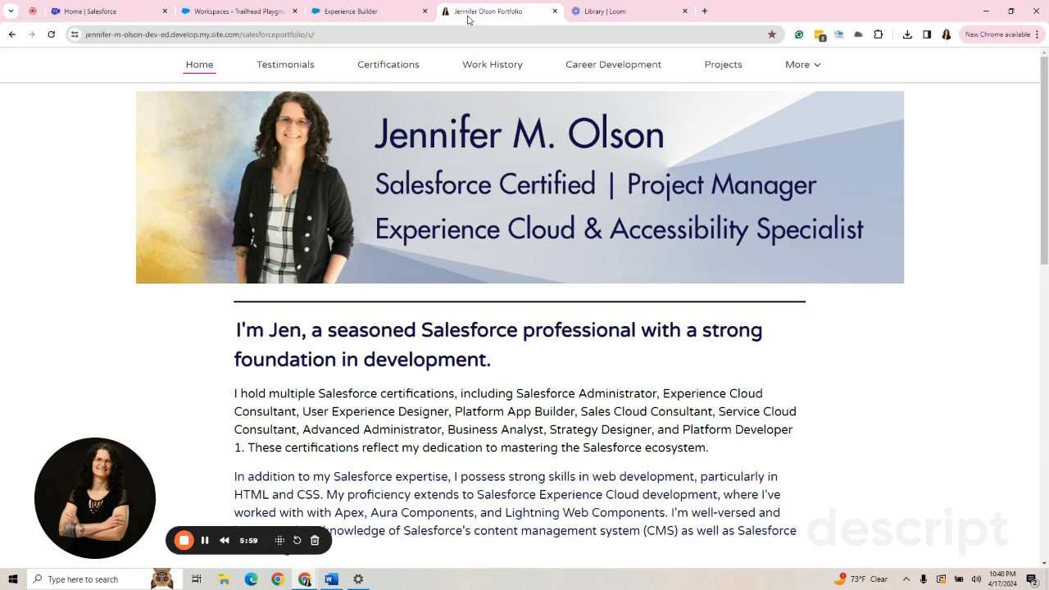
left_click(370, 13)
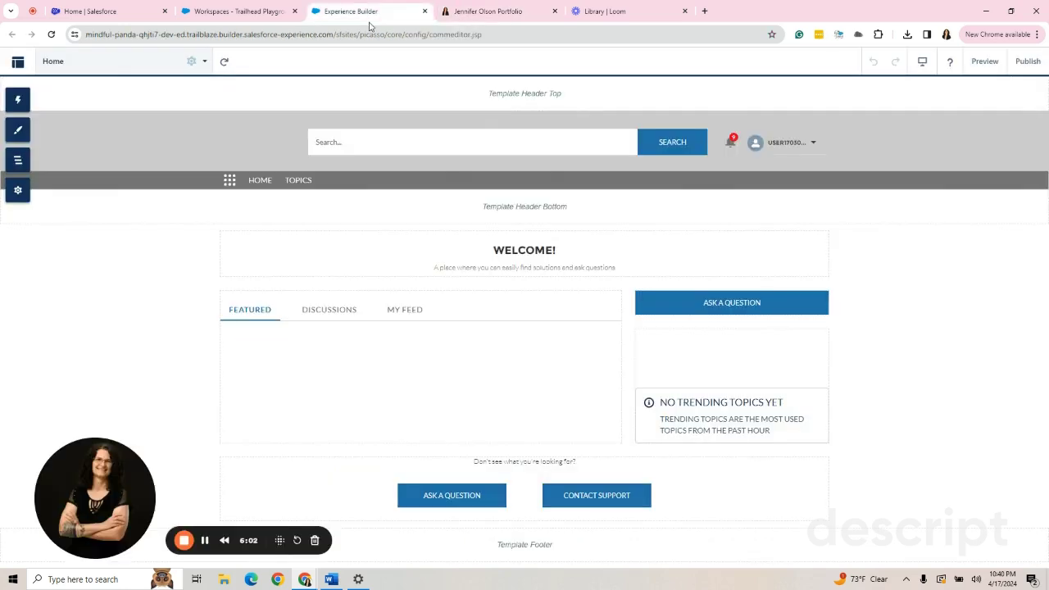